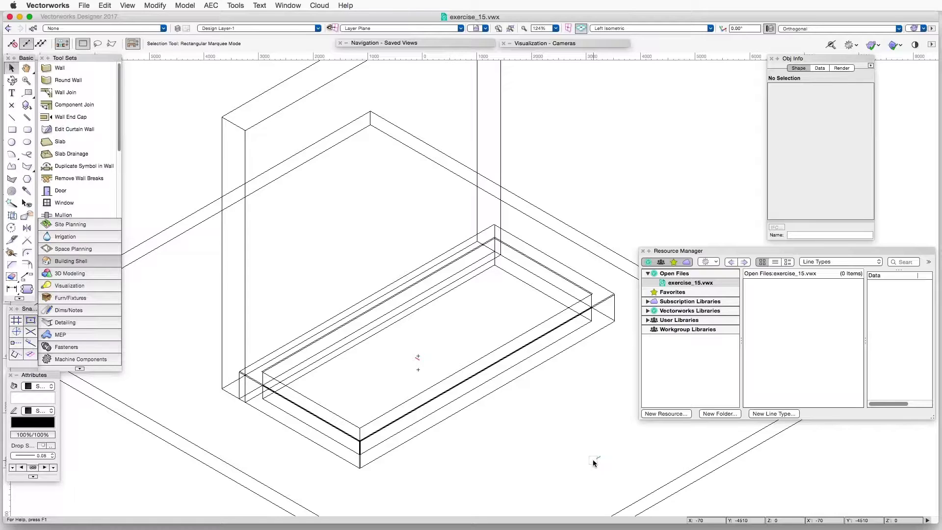
Accept the OpenGL rendering options with textures and shadows kept on
{"action": "left_click", "coordinate": [127, 6]}
{"action": "mouse_move", "coordinate": [137, 67]}
{"action": "left_click", "coordinate": [290, 122]}
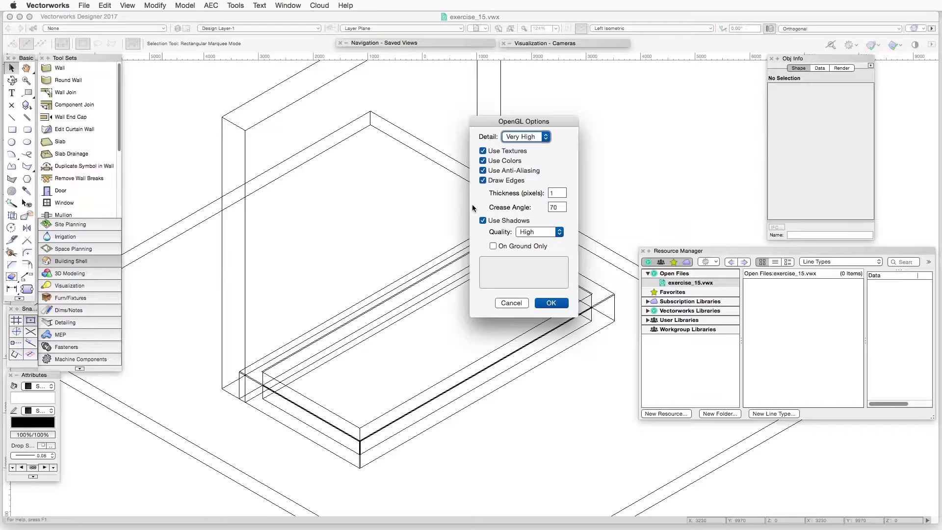
{"action": "left_click", "coordinate": [551, 303]}
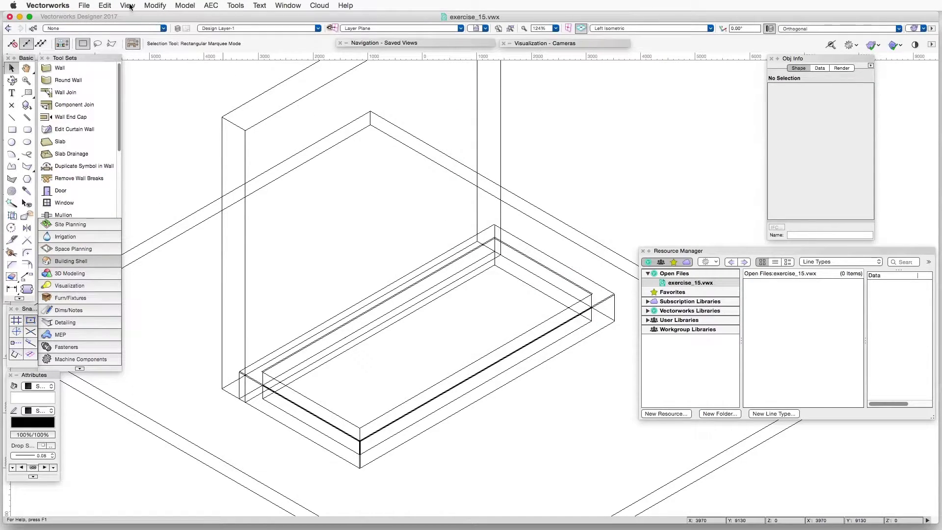
Render the model in OpenGL, showing the textured concrete wall, pebble planter and red floor
{"action": "left_click", "coordinate": [128, 6]}
{"action": "mouse_move", "coordinate": [157, 64]}
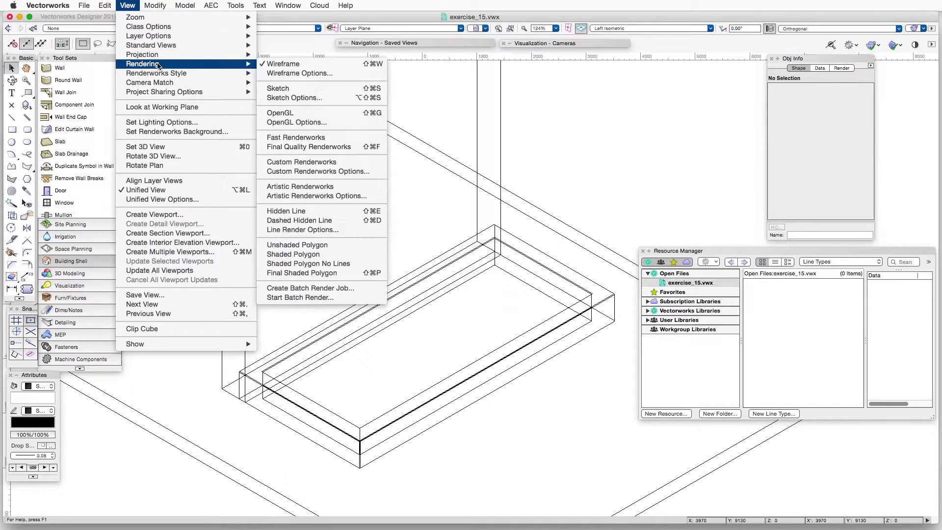
{"action": "left_click", "coordinate": [289, 113]}
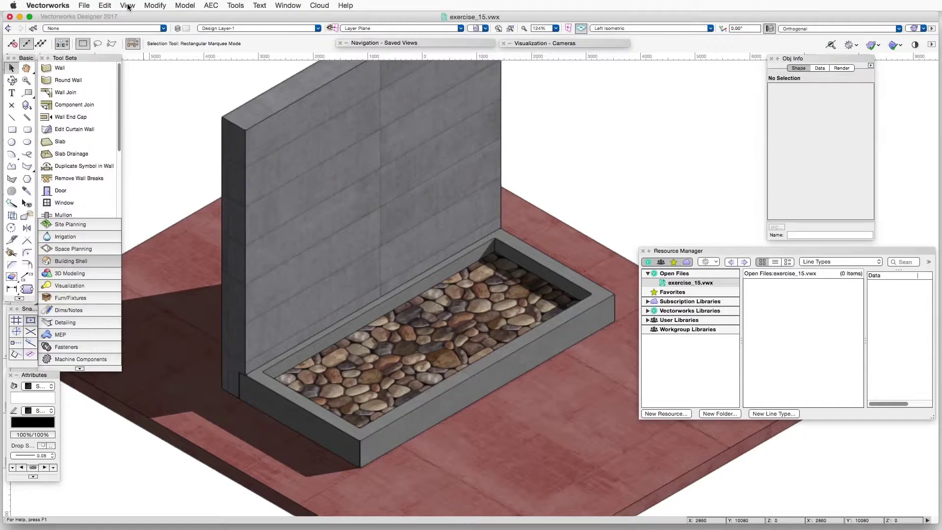
Browse the Rendering and Renderworks Style menus, then dismiss them without choosing a style
{"action": "left_click", "coordinate": [128, 6]}
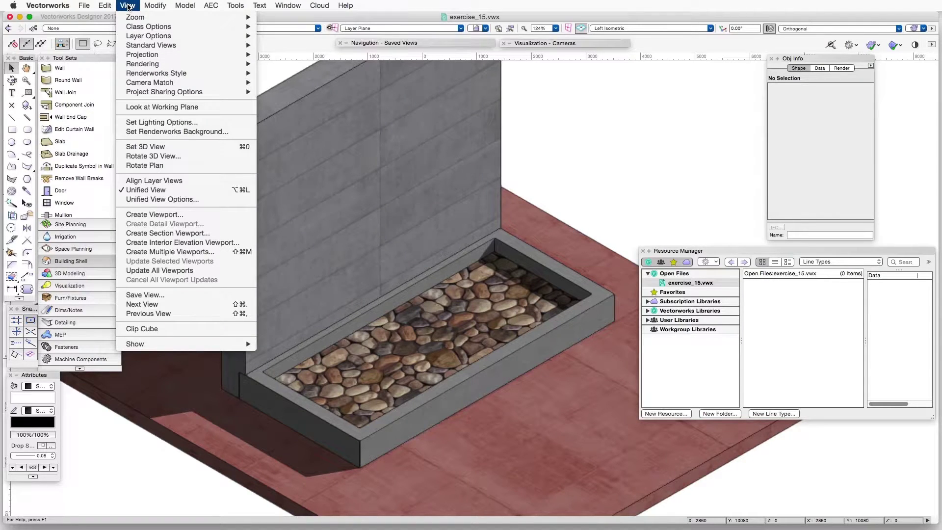
{"action": "mouse_move", "coordinate": [132, 58]}
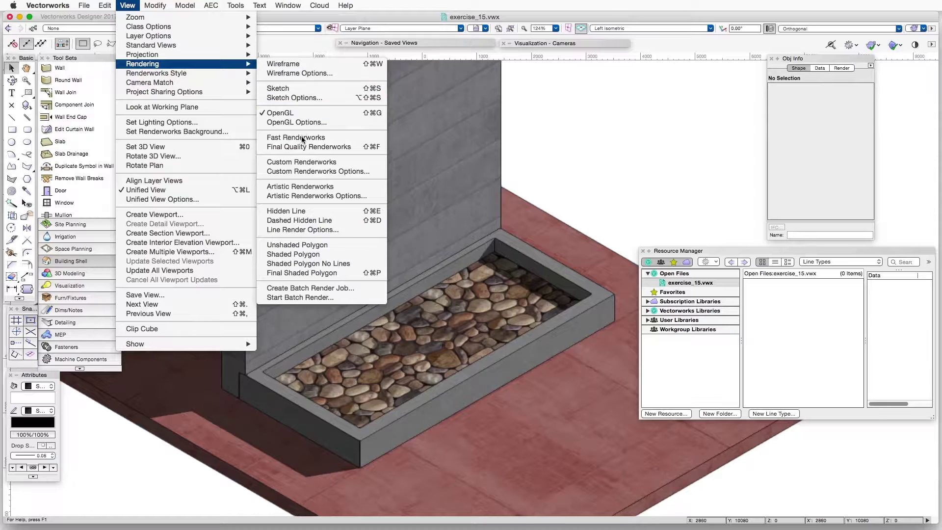
{"action": "mouse_move", "coordinate": [198, 75]}
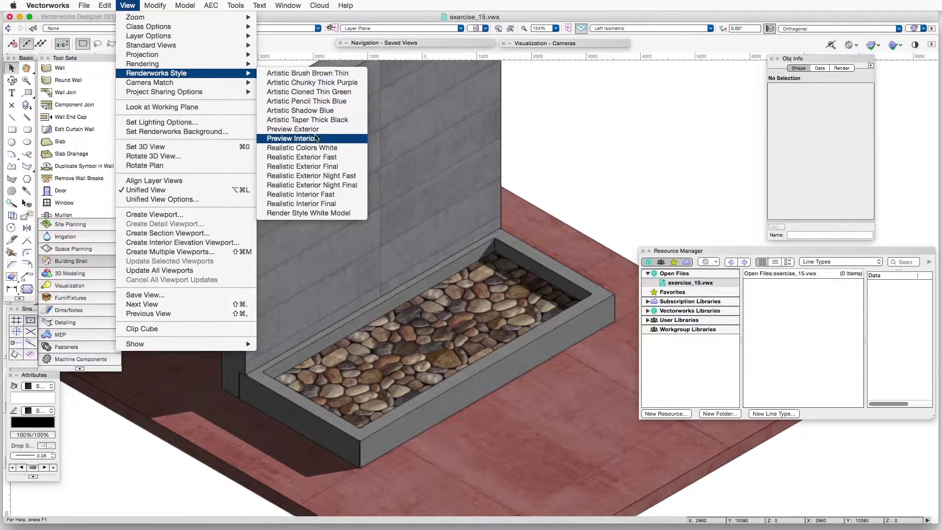
{"action": "left_click", "coordinate": [567, 145]}
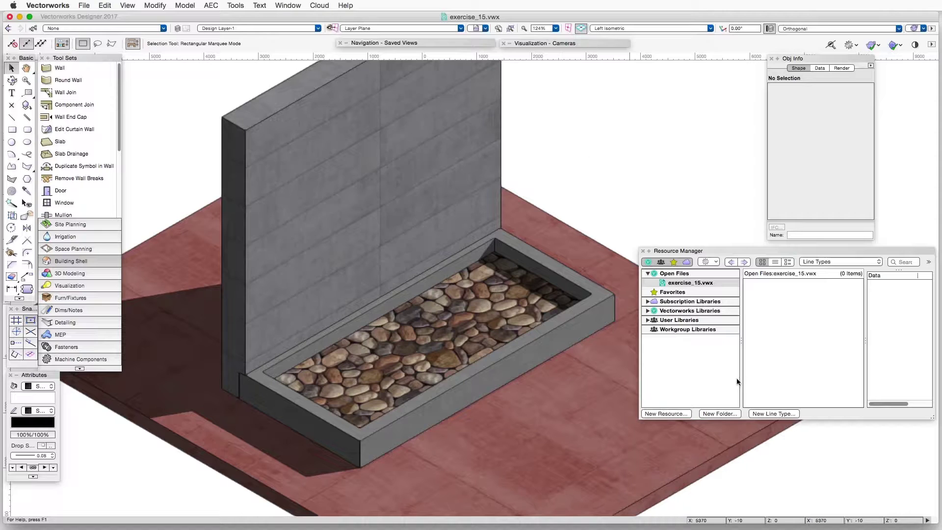
List exercise_15.vwx's Renderworks textures in the Resource Manager and bring up the Stones texture's actions
{"action": "left_click", "coordinate": [744, 254]}
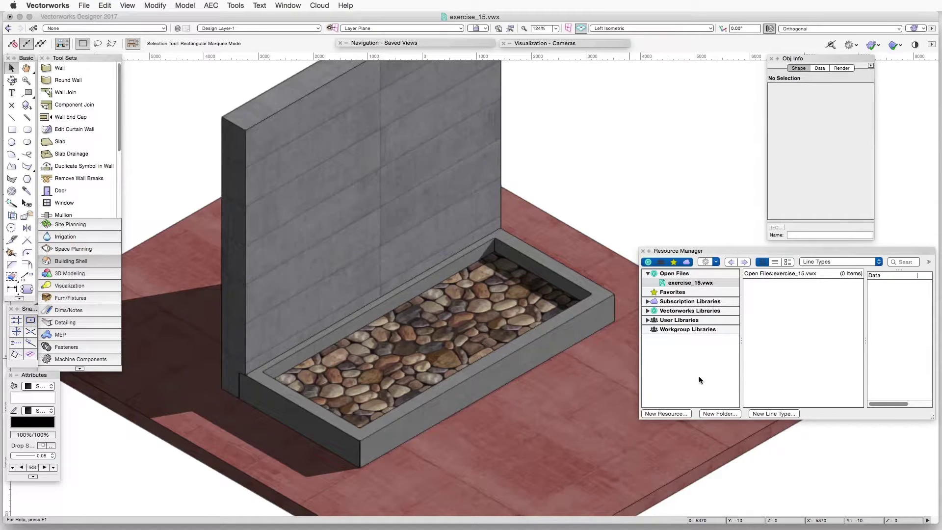
{"action": "left_click", "coordinate": [703, 283]}
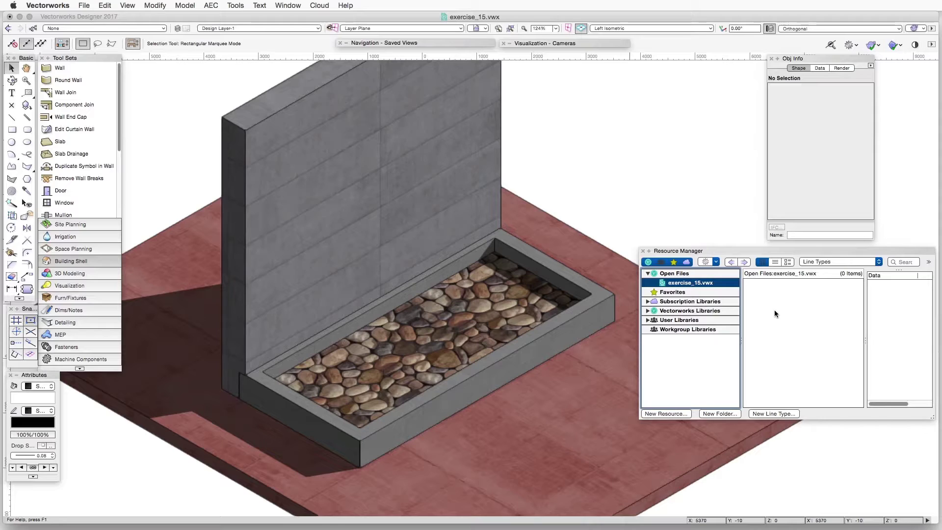
{"action": "left_click", "coordinate": [836, 263]}
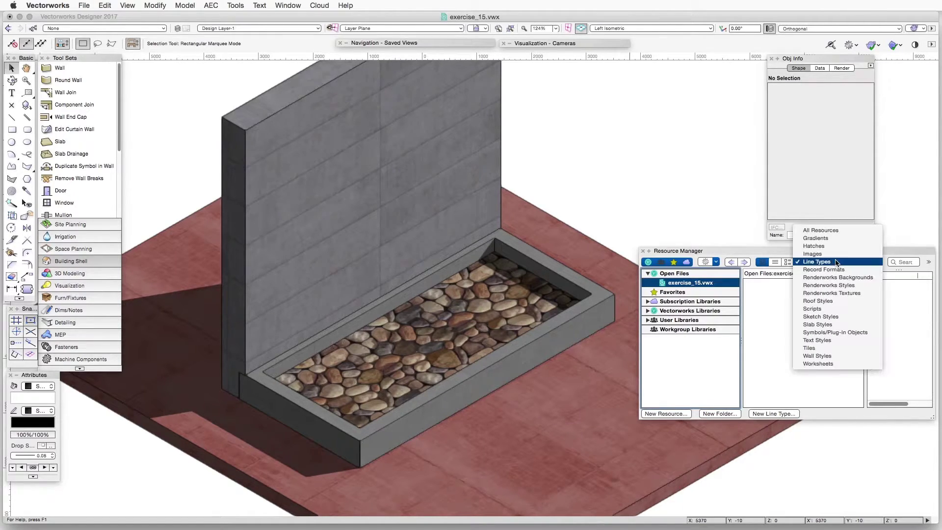
{"action": "left_click", "coordinate": [832, 293]}
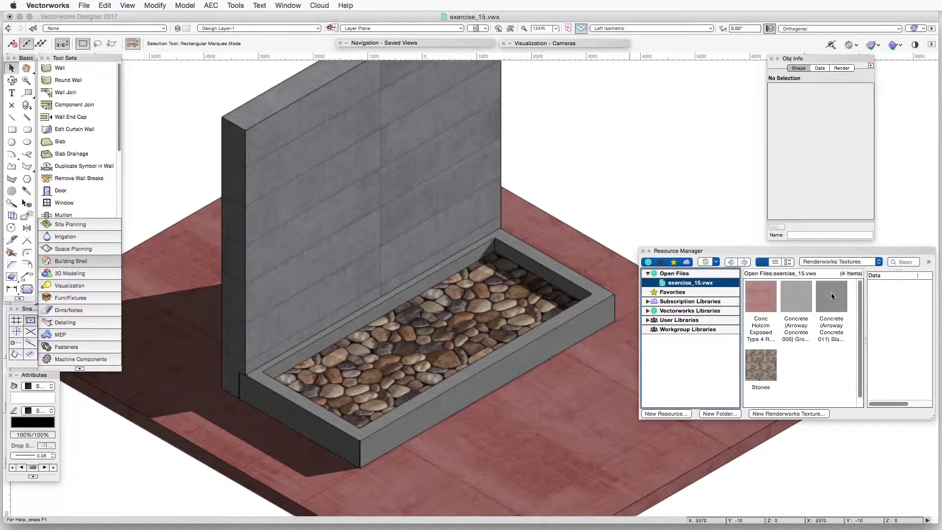
{"action": "left_click", "coordinate": [765, 369]}
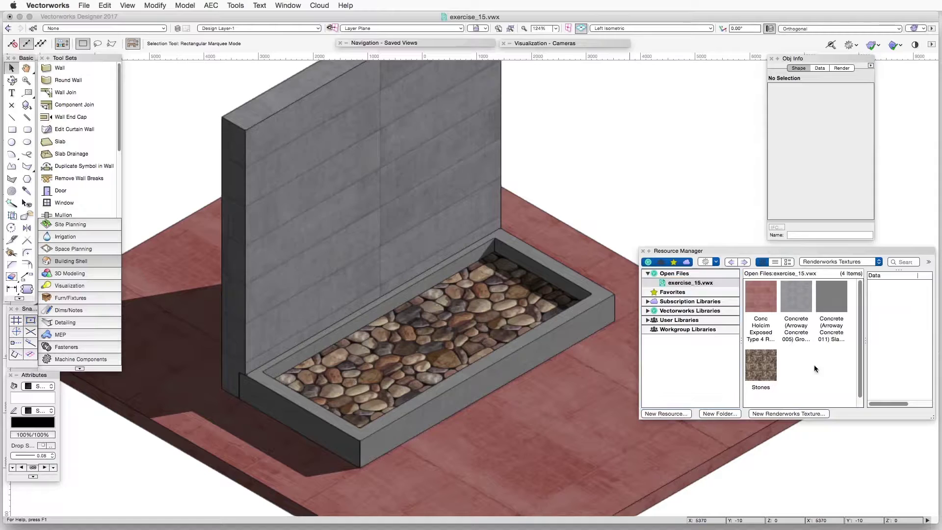
{"action": "right_click", "coordinate": [762, 362]}
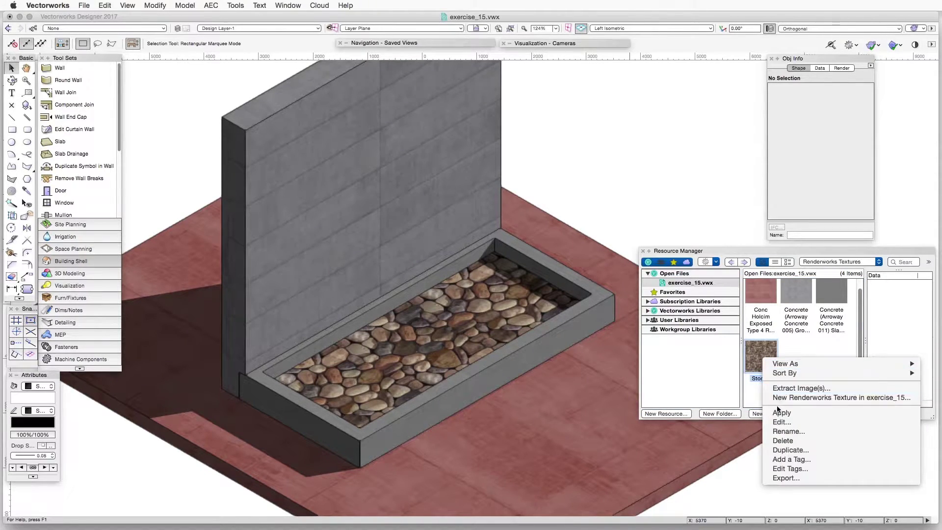
Edit the Stones texture and keep its bump shader set to Image
{"action": "left_click", "coordinate": [781, 423]}
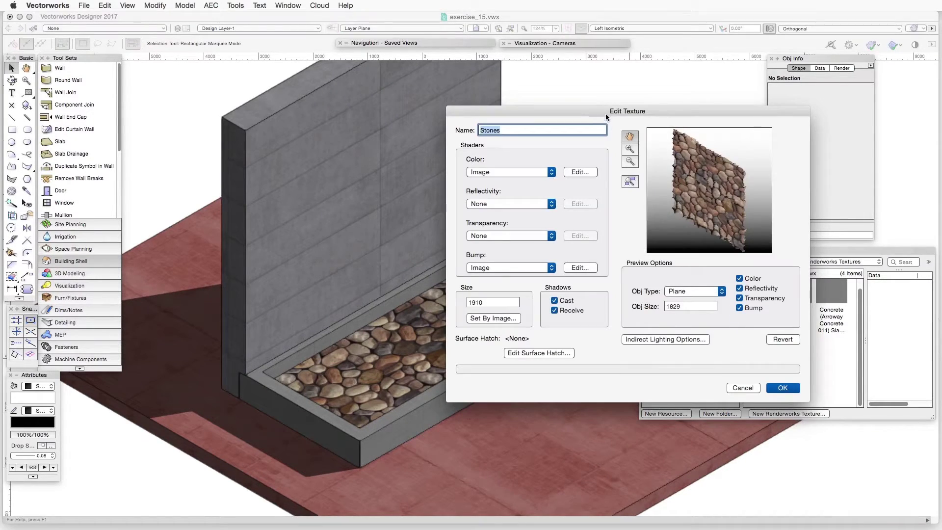
{"action": "left_click_drag", "start_coordinate": [606, 114], "coordinate": [468, 142]}
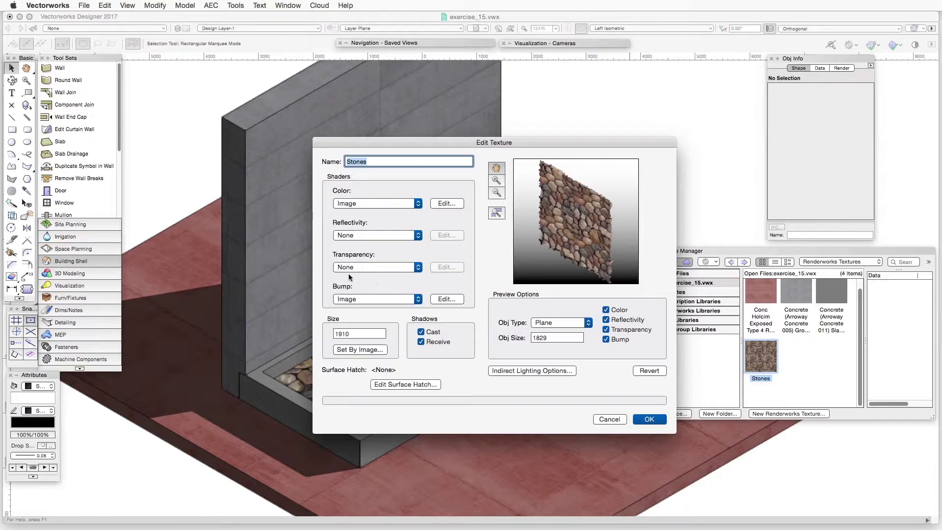
{"action": "left_click", "coordinate": [367, 299]}
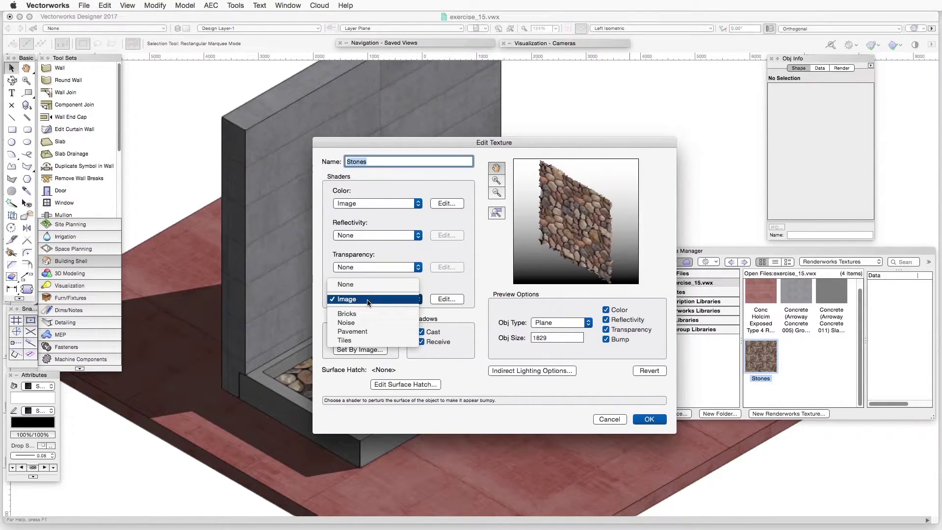
{"action": "left_click", "coordinate": [367, 299]}
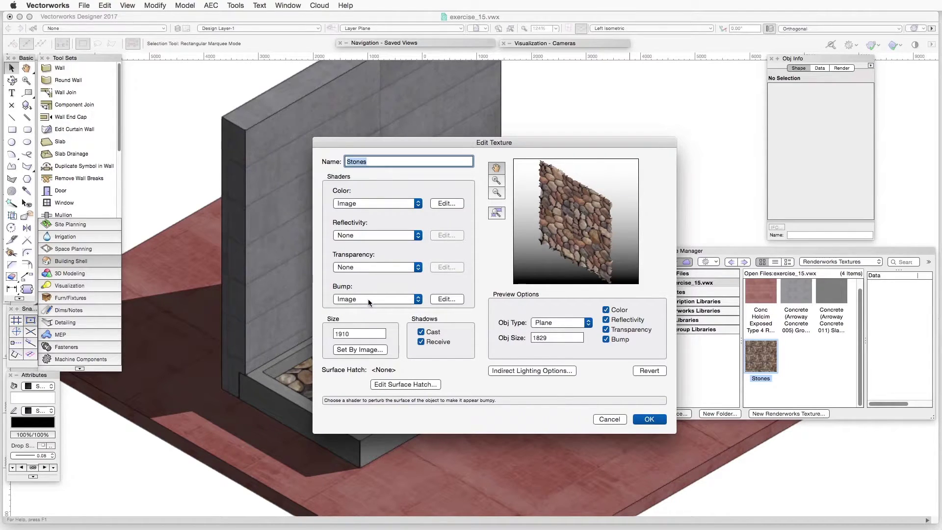
Bring up the Stones image bump settings: 50% strength, displacement height 80, High detail
{"action": "left_click", "coordinate": [451, 300]}
{"action": "left_click_drag", "start_coordinate": [612, 125], "coordinate": [456, 87]}
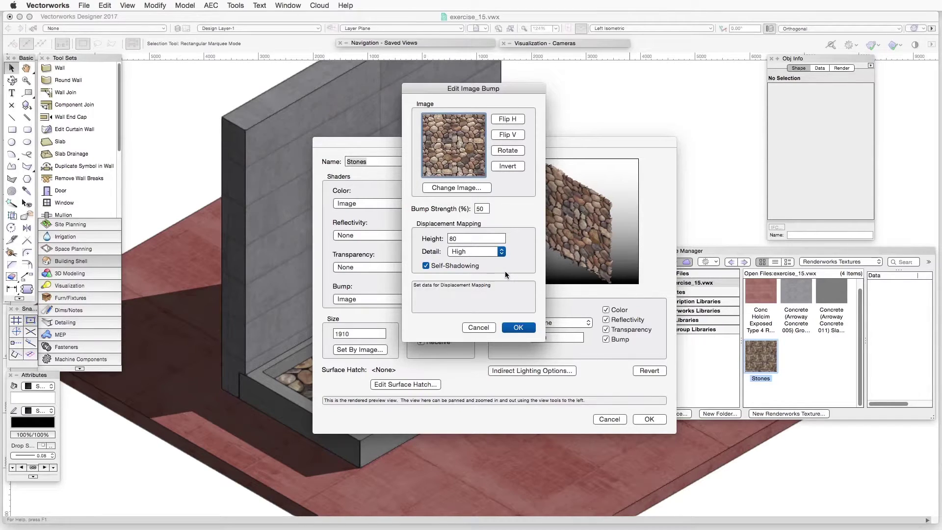
Set the bump displacement height to 80, then accept both the bump and texture settings
{"action": "left_click", "coordinate": [461, 238]}
{"action": "type", "text": "0"}
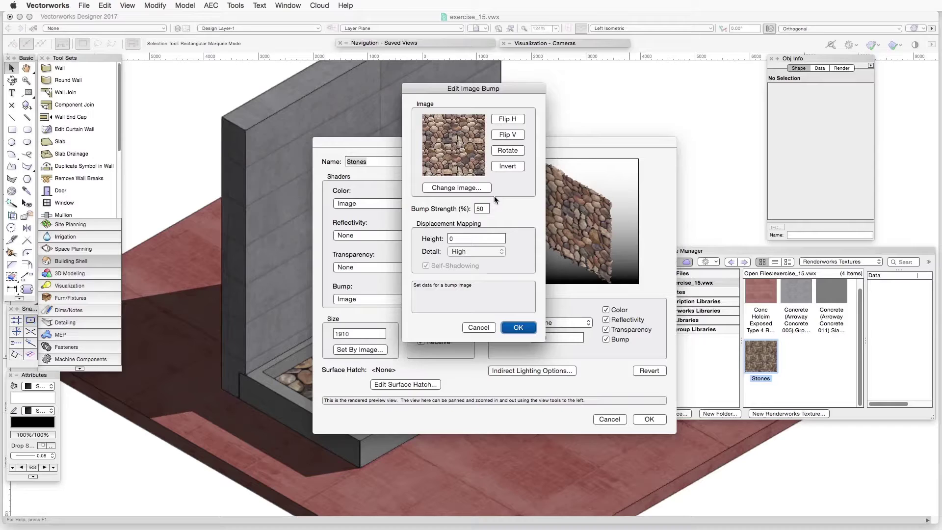
{"action": "double_click", "coordinate": [467, 237]}
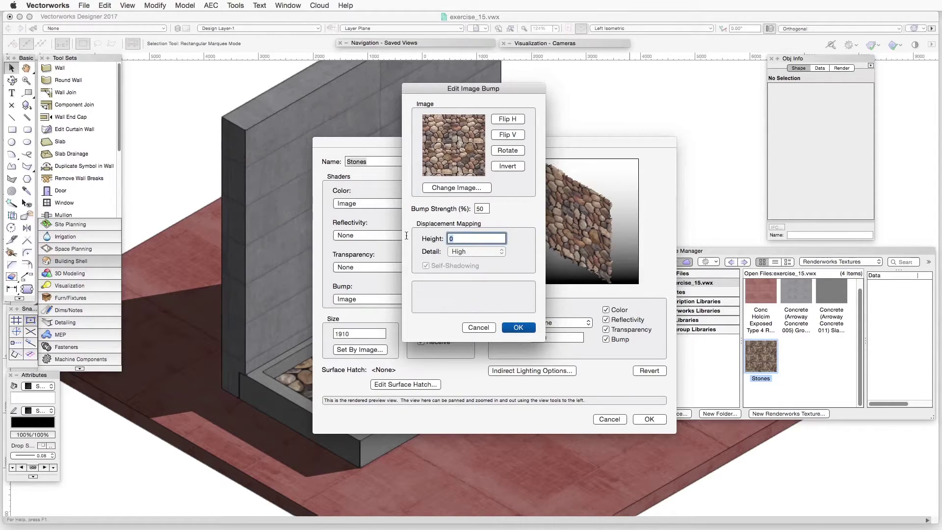
{"action": "type", "text": "80"}
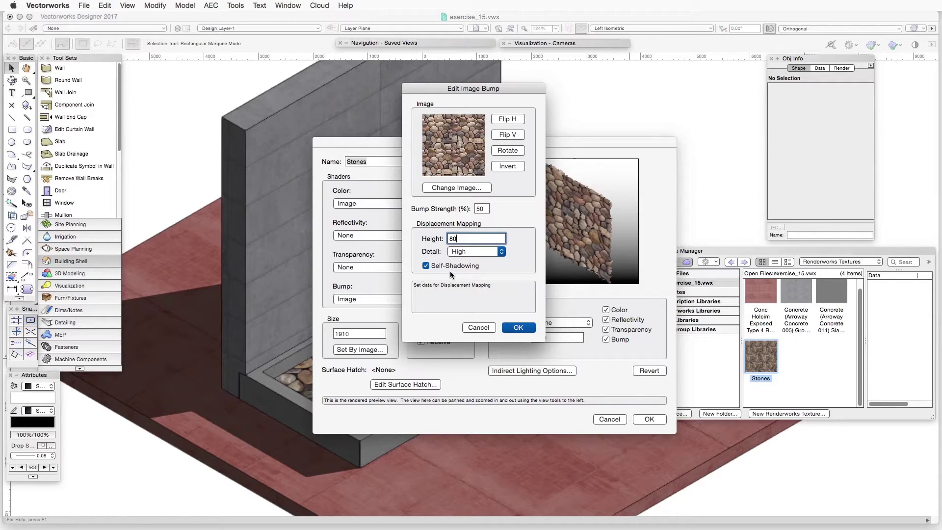
{"action": "left_click", "coordinate": [518, 328]}
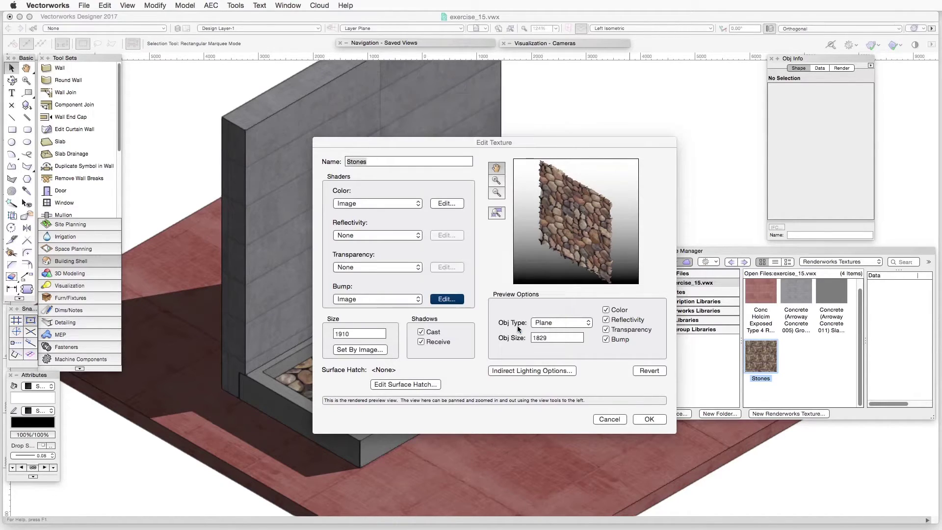
{"action": "left_click", "coordinate": [647, 420]}
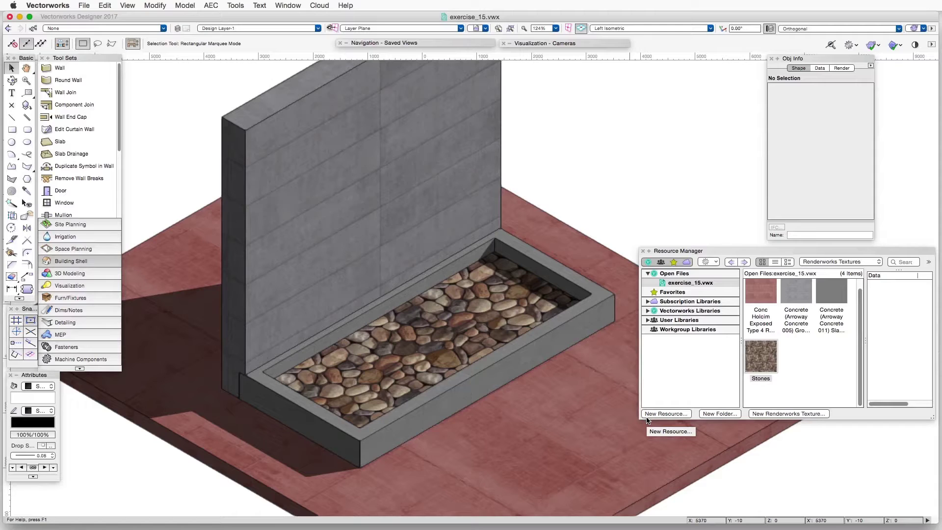
Render the planter scene in Final Quality Renderworks with the stone texture in the bed
{"action": "left_click", "coordinate": [128, 5]}
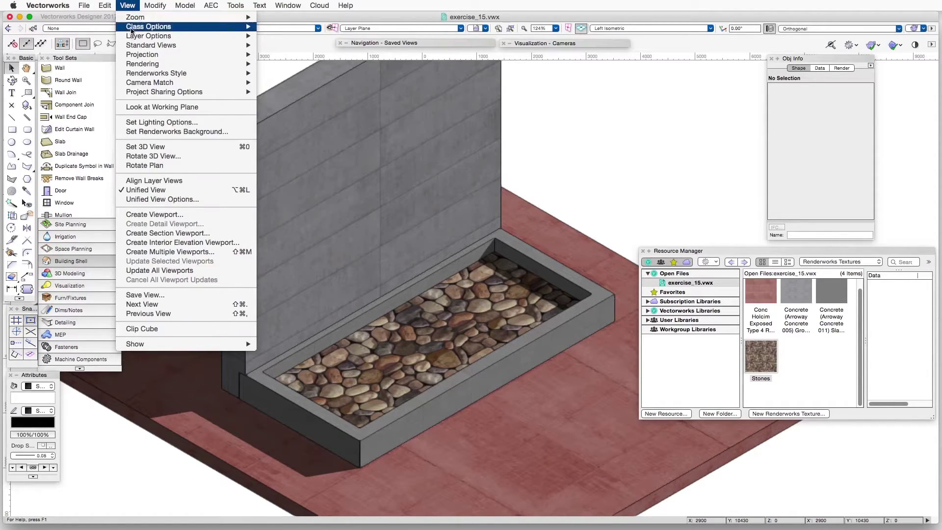
{"action": "mouse_move", "coordinate": [137, 65]}
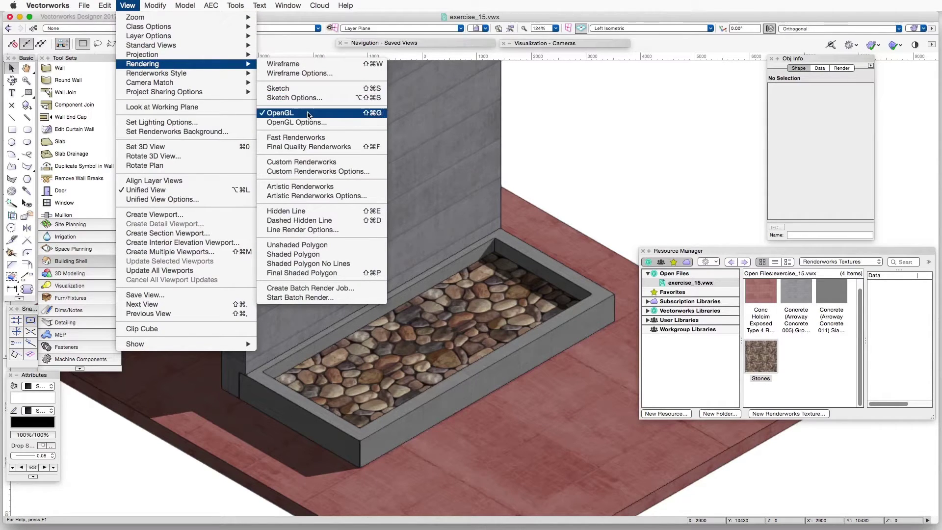
{"action": "left_click", "coordinate": [310, 147]}
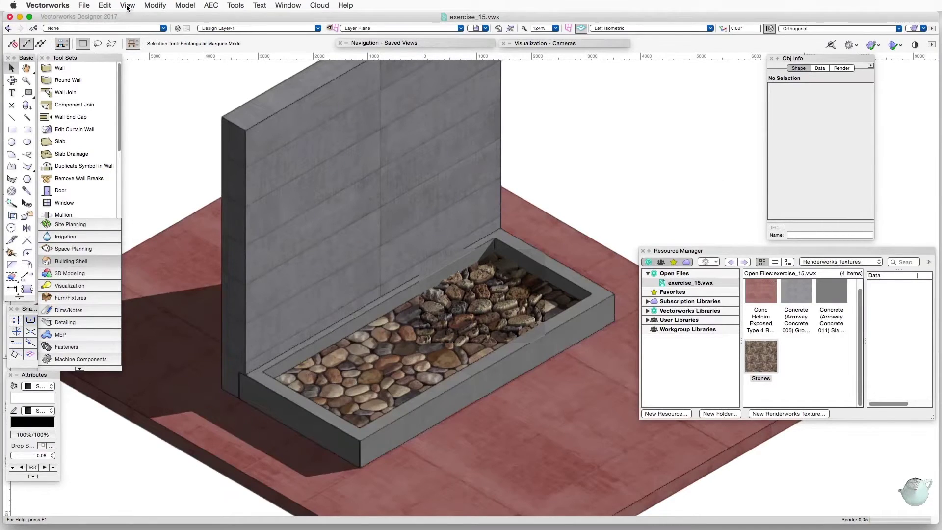
{"action": "left_click", "coordinate": [127, 5]}
Render with the Realistic Exterior Final style to see raised stones, then return to OpenGL
{"action": "mouse_move", "coordinate": [152, 73]}
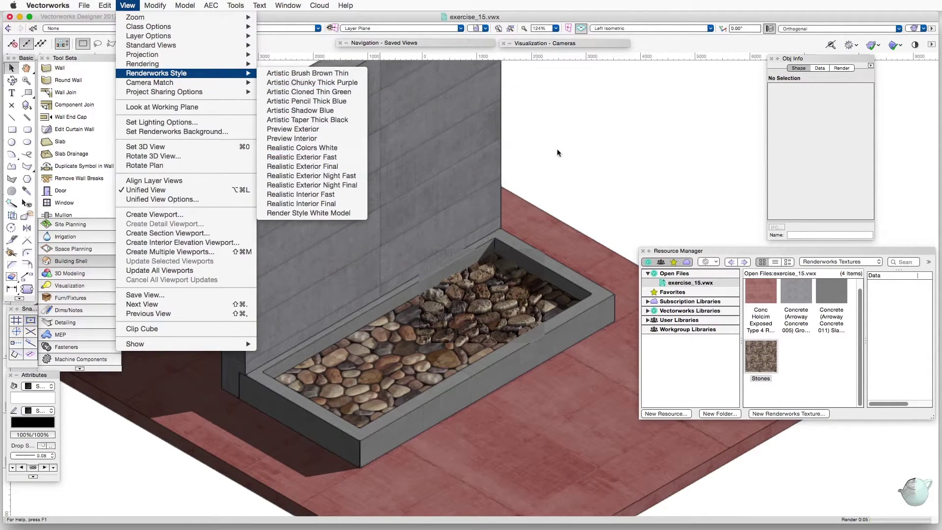
{"action": "left_click", "coordinate": [321, 166]}
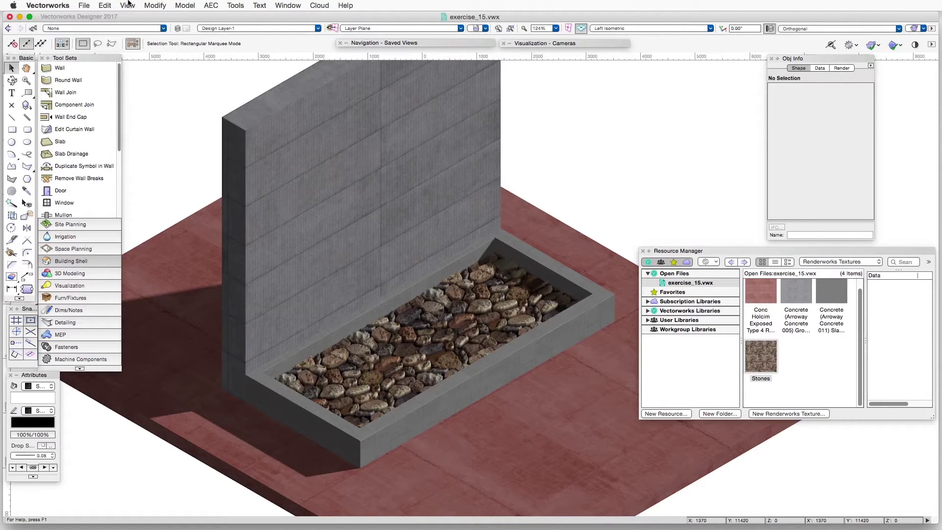
{"action": "left_click", "coordinate": [128, 5]}
{"action": "mouse_move", "coordinate": [147, 64]}
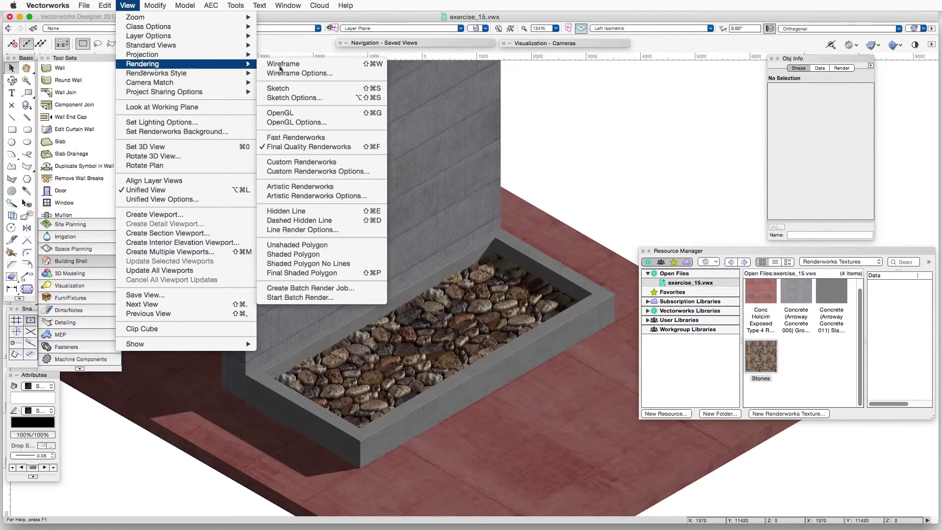
{"action": "left_click", "coordinate": [297, 113]}
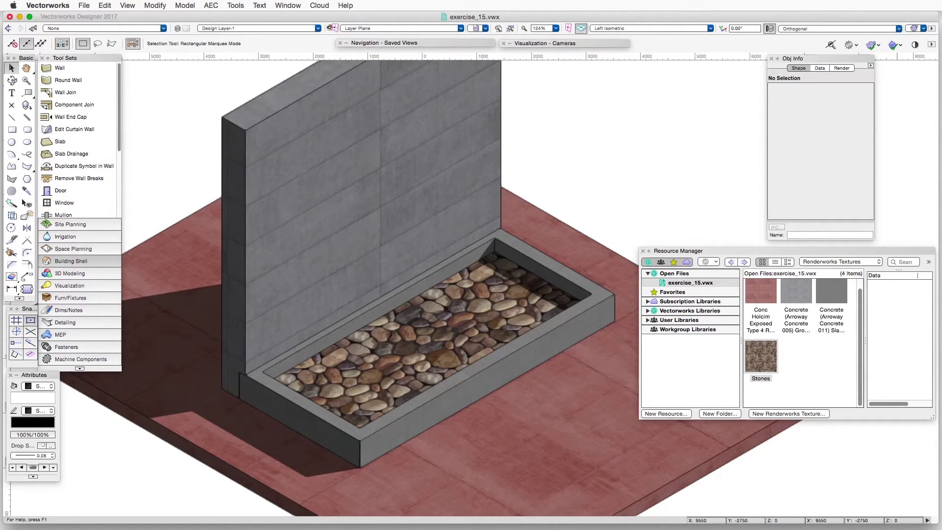
Switch the Resource Manager to the file's Renderworks Styles and bring up the empty list's options
{"action": "left_click", "coordinate": [729, 249]}
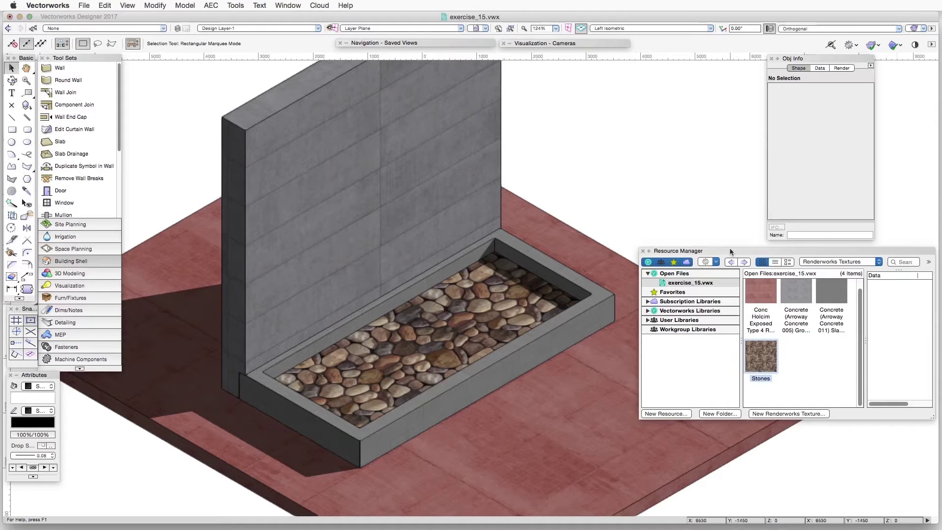
{"action": "left_click", "coordinate": [835, 261]}
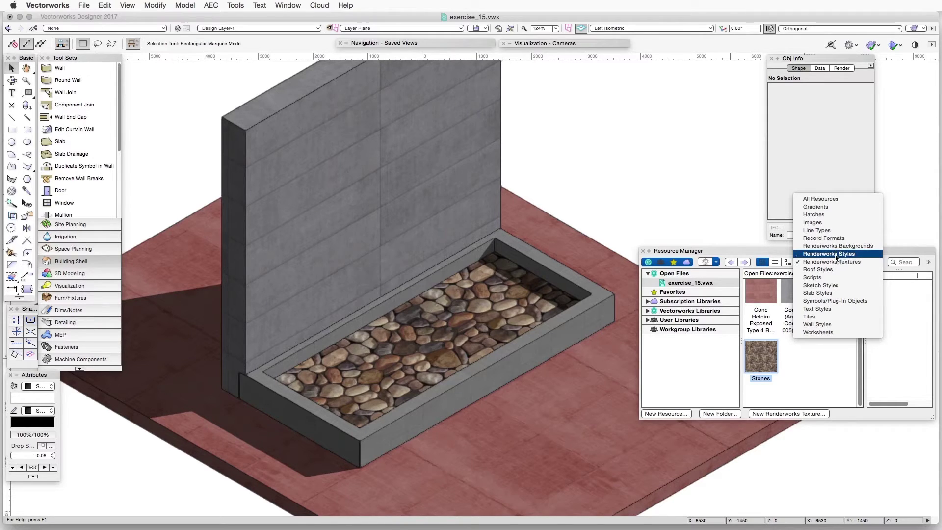
{"action": "left_click", "coordinate": [835, 255]}
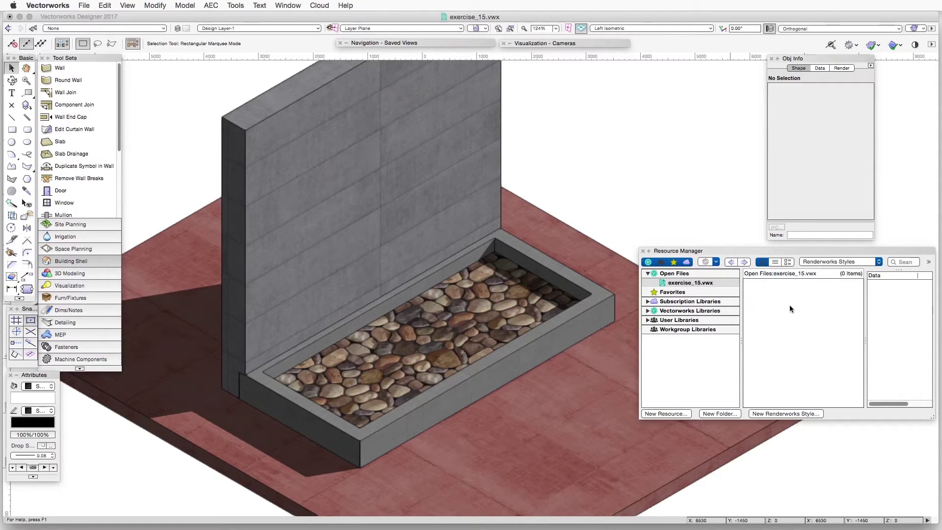
{"action": "right_click", "coordinate": [769, 330]}
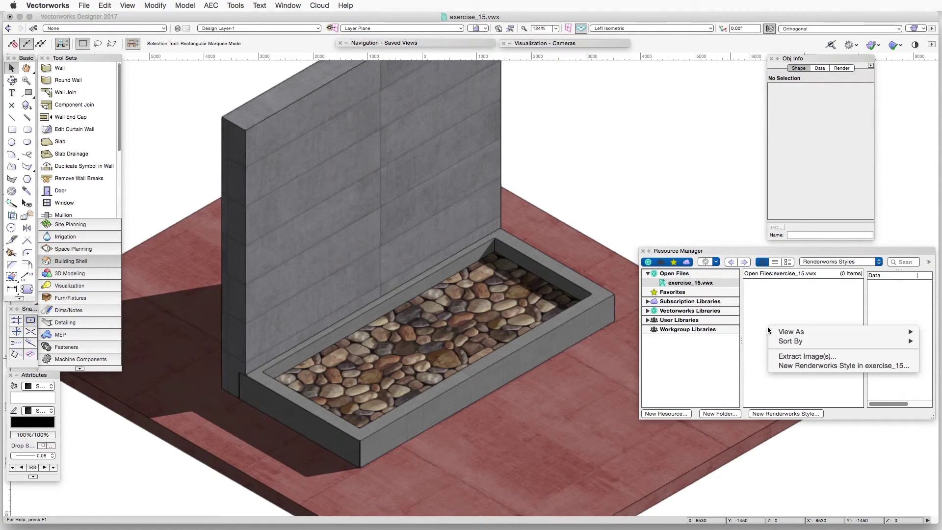
Create Render Style-1, a new Renderworks style with Displacement Mapping ticked
{"action": "left_click", "coordinate": [793, 366]}
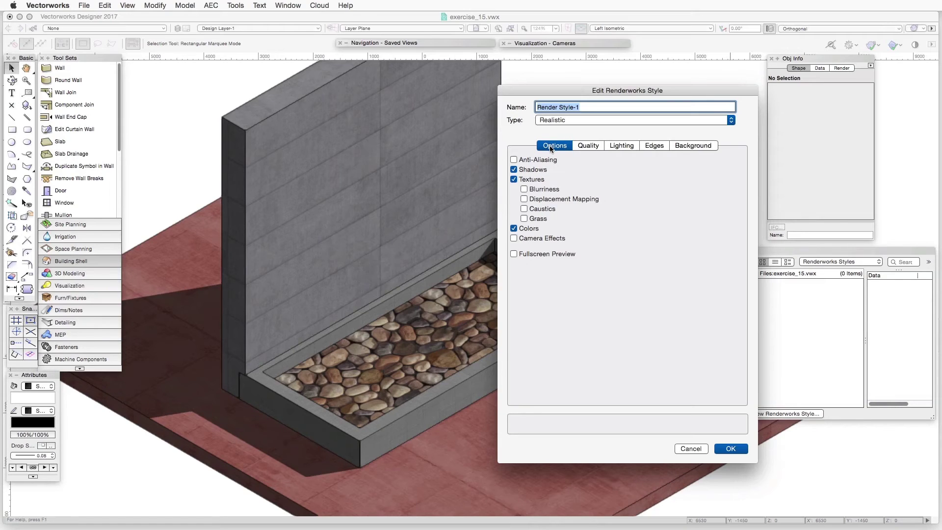
{"action": "left_click", "coordinate": [588, 146]}
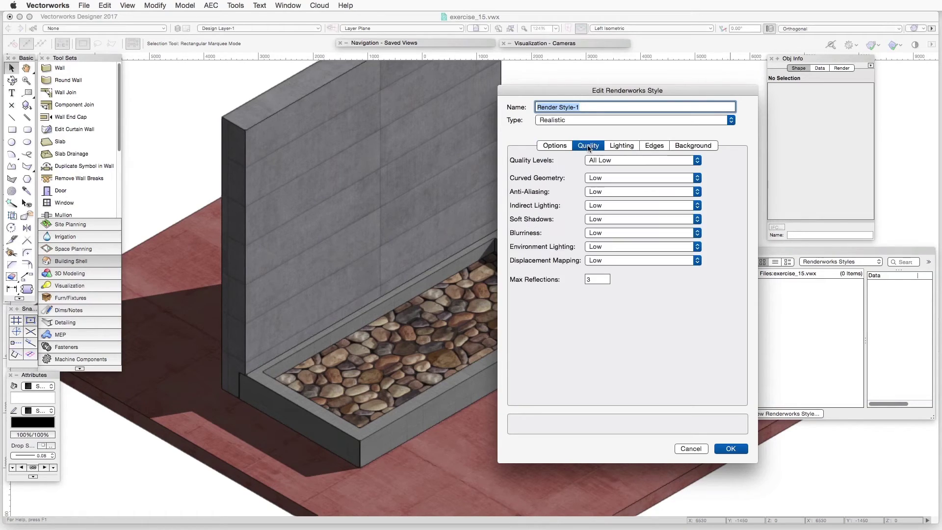
{"action": "left_click", "coordinate": [555, 145]}
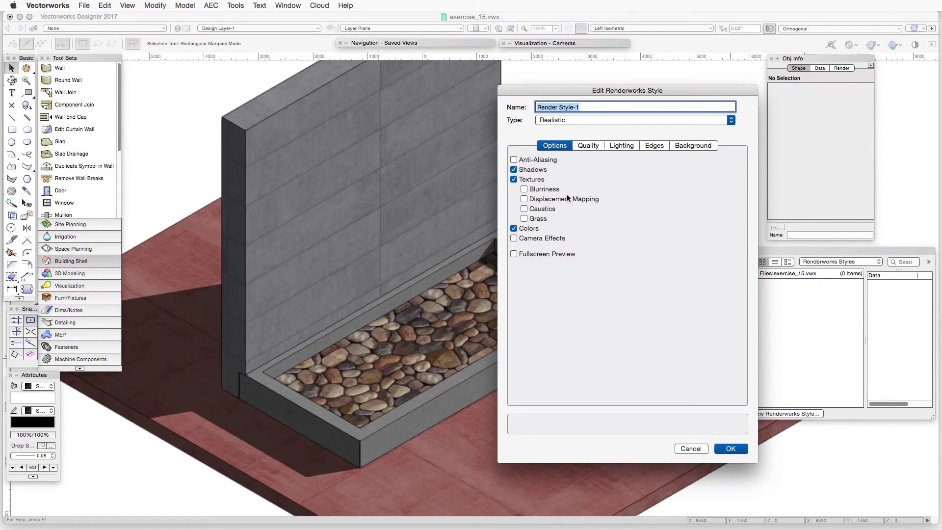
{"action": "left_click", "coordinate": [524, 199]}
Save Render Style-1, then render the planter with the Realistic Exterior Final Renderworks style
{"action": "left_click", "coordinate": [730, 448]}
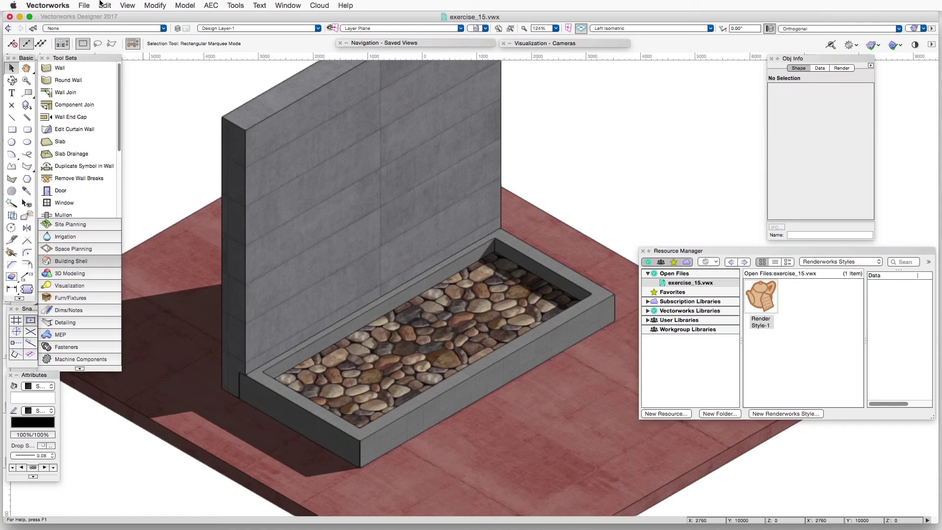
{"action": "left_click", "coordinate": [128, 6]}
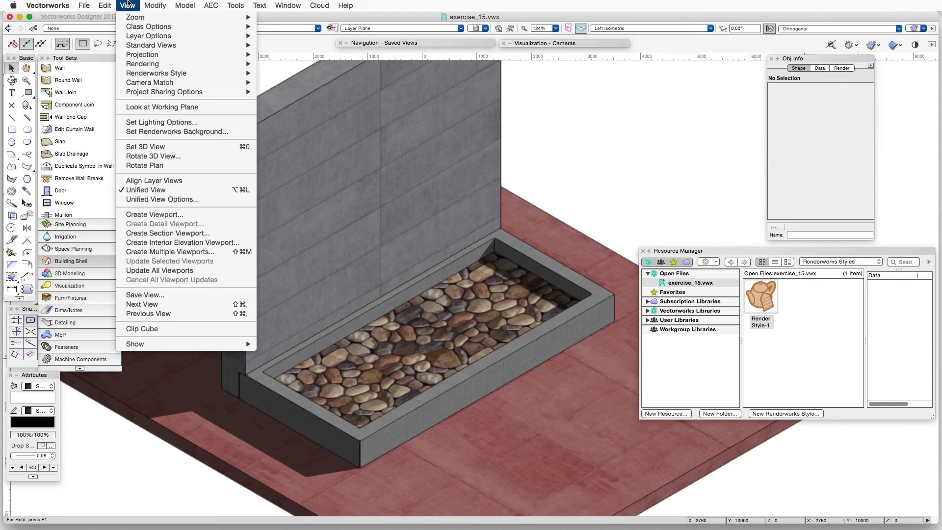
{"action": "mouse_move", "coordinate": [141, 67]}
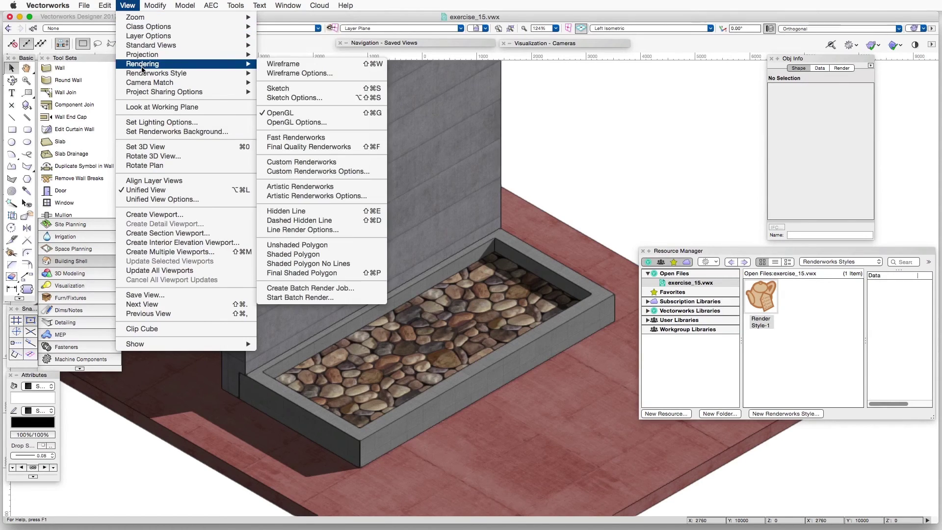
{"action": "mouse_move", "coordinate": [260, 73]}
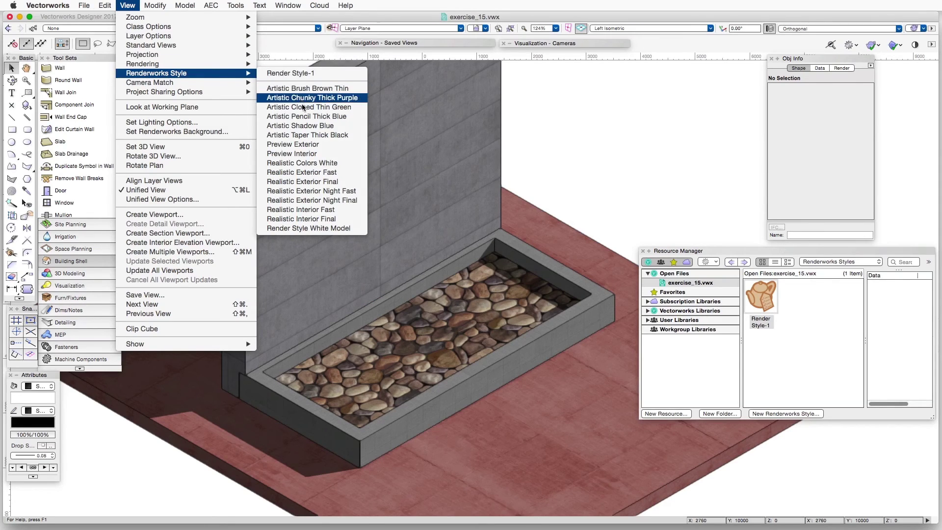
{"action": "left_click", "coordinate": [301, 181]}
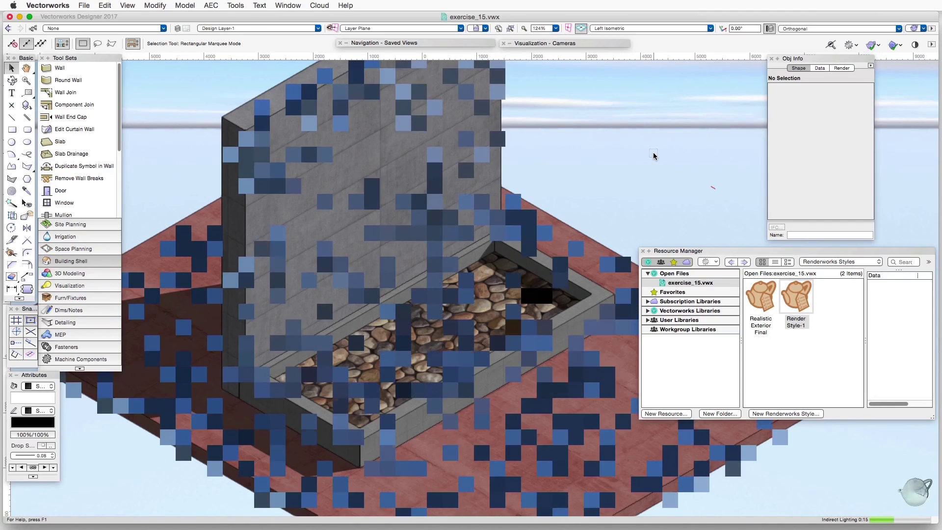